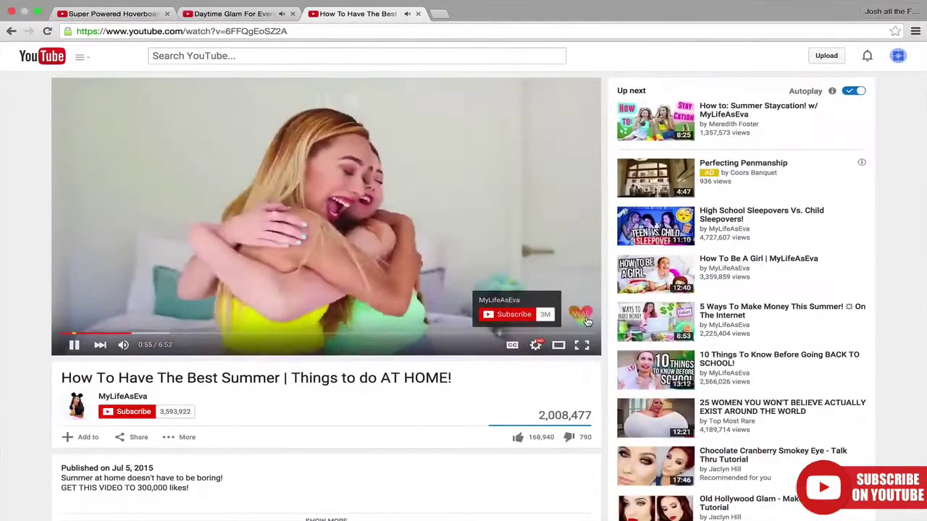
{"action": "left_click", "coordinate": [148, 15]}
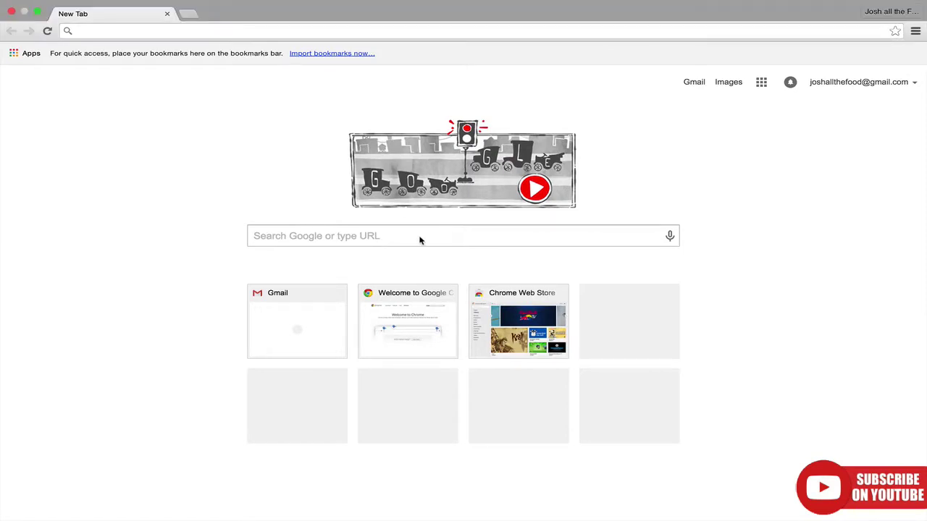
Search the web for "online photoshop" to find a browser-based image editor.
{"action": "left_click", "coordinate": [391, 237]}
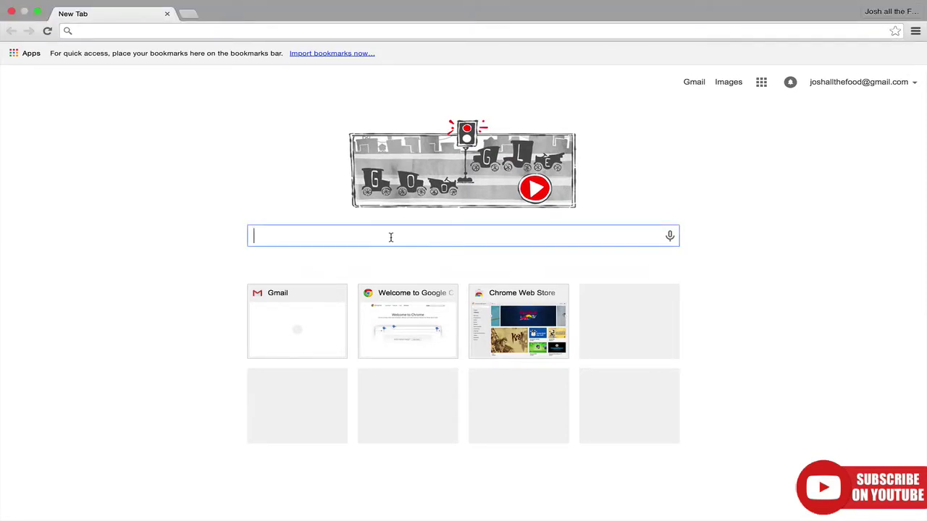
{"action": "type", "text": "online photo"}
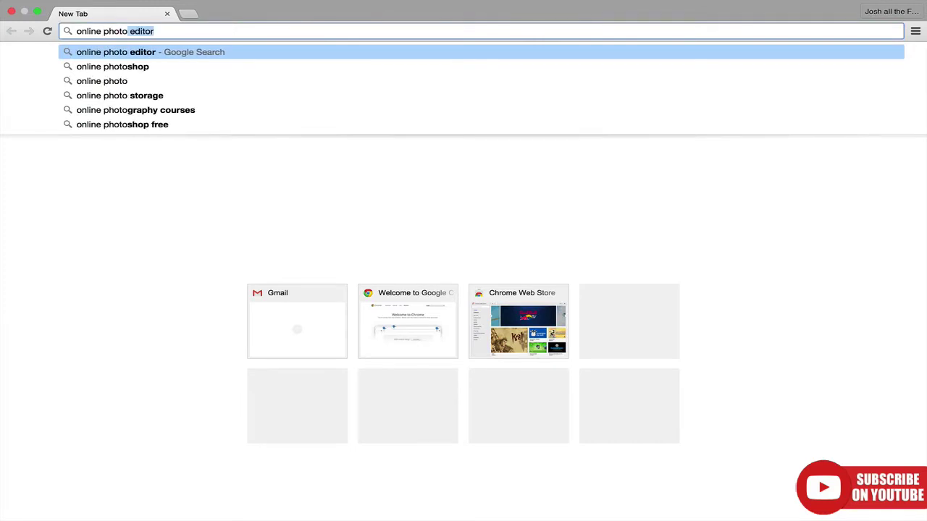
{"action": "type", "text": "shop"}
{"action": "key", "text": "Return"}
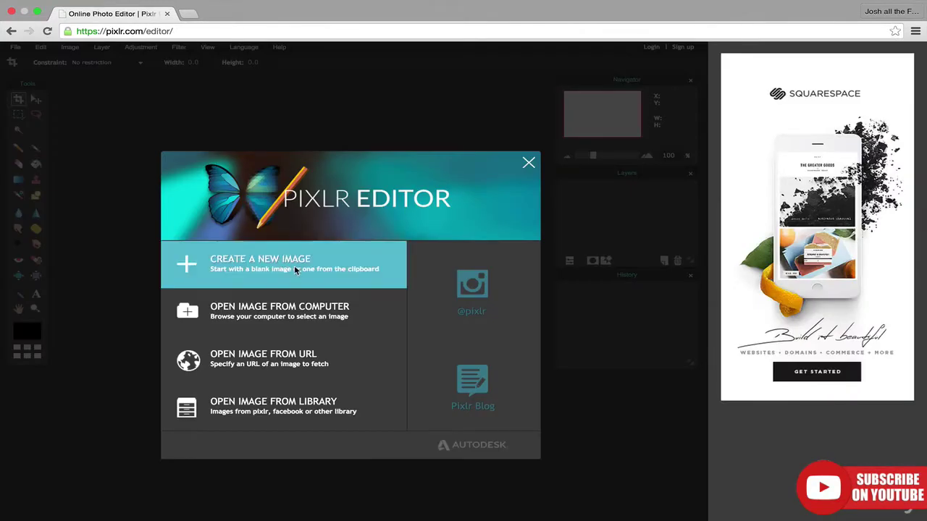
Create a new 800 × 800 px image with a transparent background.
{"action": "left_click", "coordinate": [294, 265]}
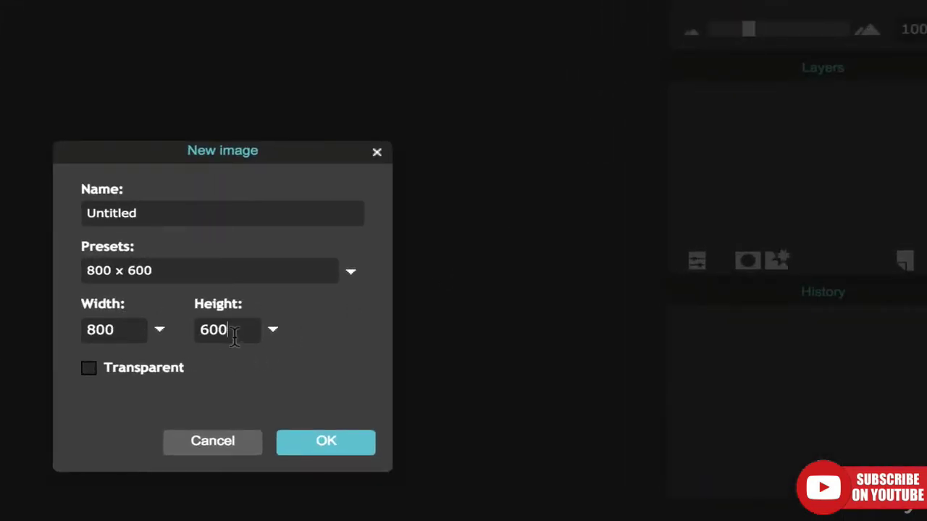
{"action": "double_click", "coordinate": [233, 337]}
{"action": "type", "text": "8"}
{"action": "left_click", "coordinate": [88, 370]}
{"action": "left_click", "coordinate": [333, 448]}
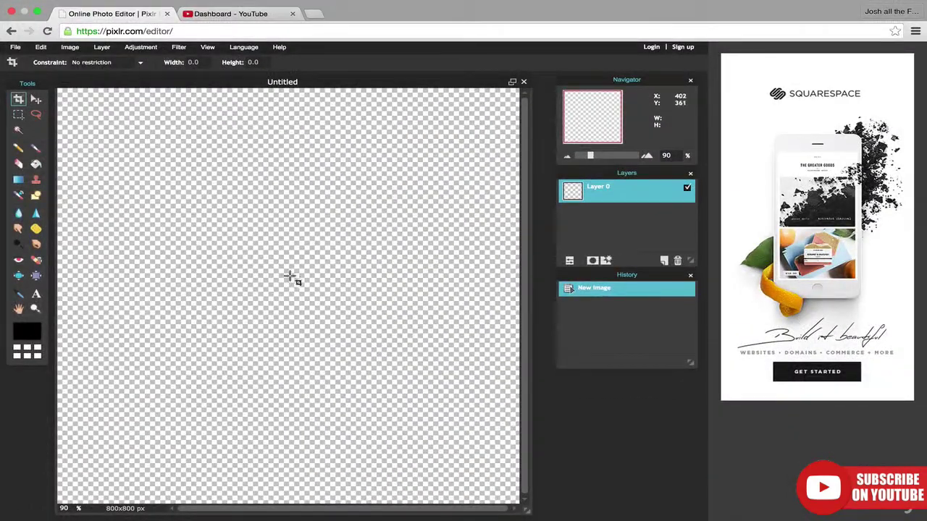
Add a text layer to the canvas with the creator's first and last name on two lines.
{"action": "left_click", "coordinate": [35, 293]}
{"action": "left_click", "coordinate": [131, 227]}
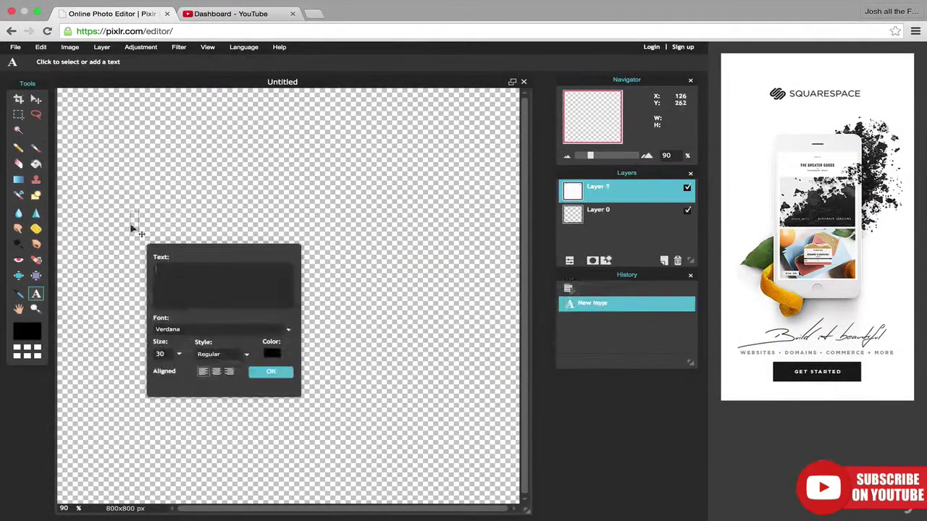
{"action": "type", "text": "Joshua"}
{"action": "key", "text": "Return"}
{"action": "type", "text": "Dance"}
Set the name text to size 130 in bold style.
{"action": "left_click", "coordinate": [179, 354]}
{"action": "left_click_drag", "start_coordinate": [124, 368], "coordinate": [174, 368]}
{"action": "left_click", "coordinate": [246, 355]}
{"action": "left_click", "coordinate": [227, 377]}
Colour the name text bright green and move it toward the centre of the canvas.
{"action": "left_click", "coordinate": [271, 353]}
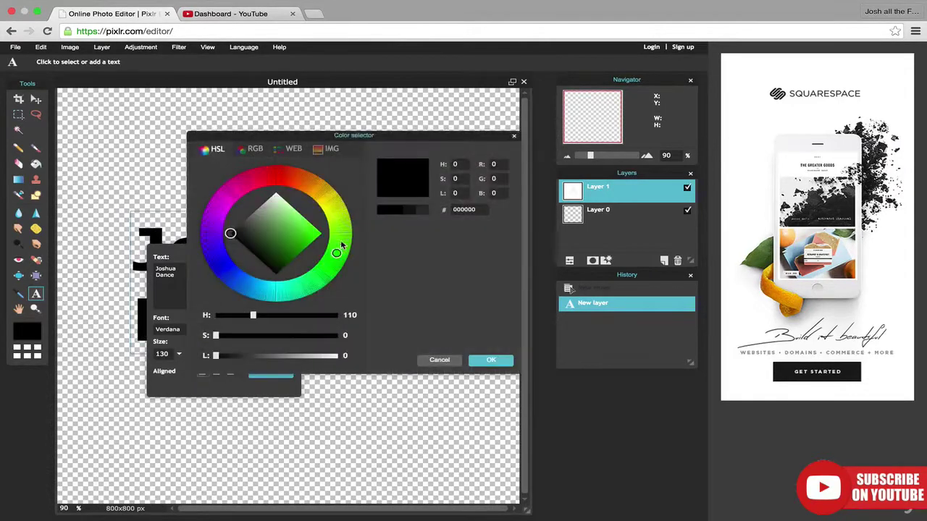
{"action": "mouse_move", "coordinate": [340, 239]}
{"action": "left_mouse_down"}
{"action": "mouse_move", "coordinate": [329, 181]}
{"action": "mouse_move", "coordinate": [318, 218]}
{"action": "left_mouse_up"}
{"action": "left_click", "coordinate": [488, 358]}
{"action": "left_click", "coordinate": [271, 371]}
{"action": "left_click", "coordinate": [36, 98]}
{"action": "left_click_drag", "start_coordinate": [196, 244], "coordinate": [223, 254]}
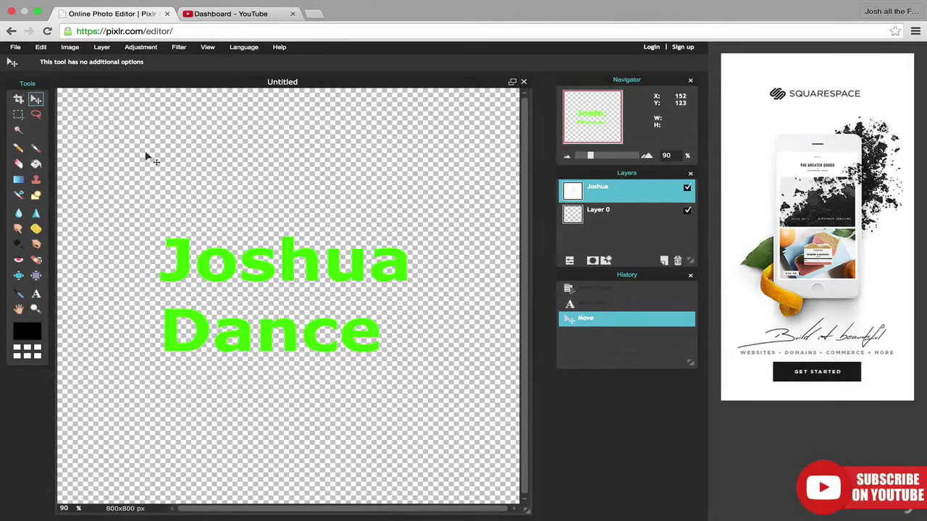
Save the image to the desktop as a transparent PNG named Untitled and preview the saved file.
{"action": "left_click", "coordinate": [15, 46]}
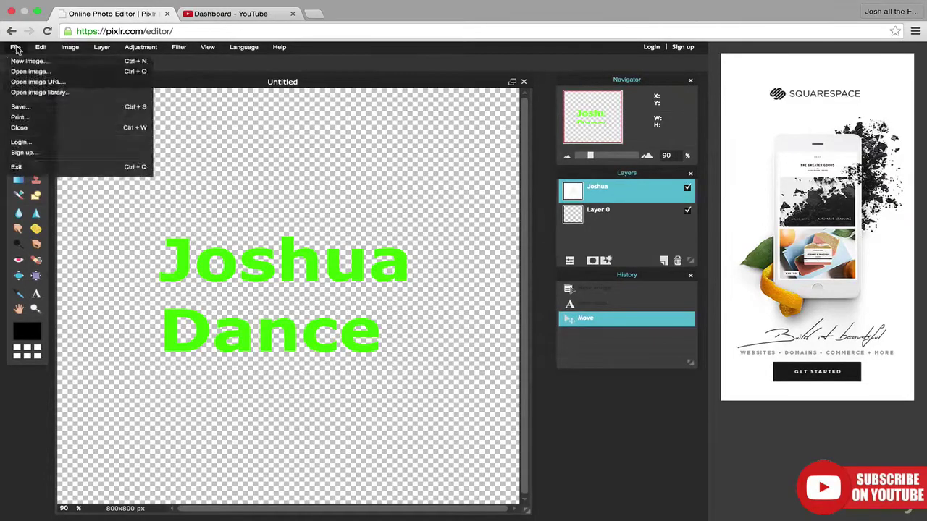
{"action": "left_click", "coordinate": [38, 106]}
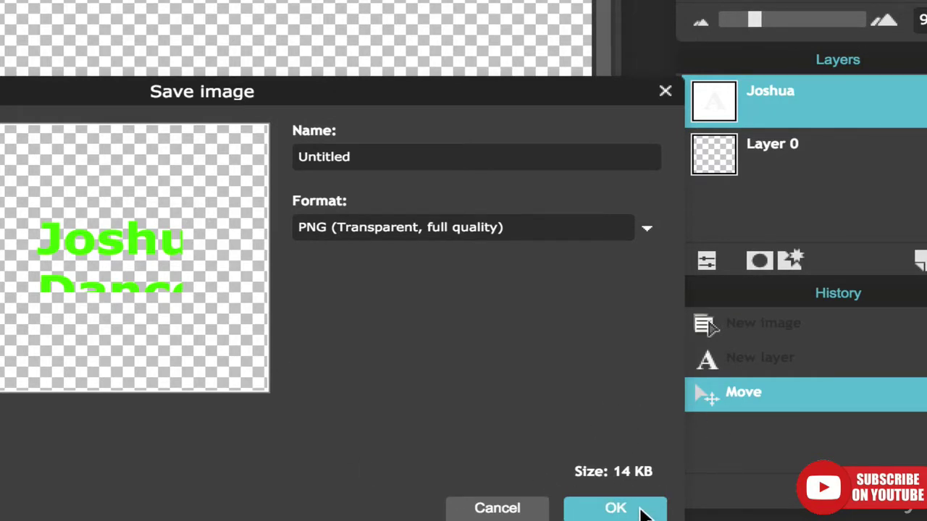
{"action": "left_click", "coordinate": [643, 511]}
{"action": "left_click", "coordinate": [572, 85]}
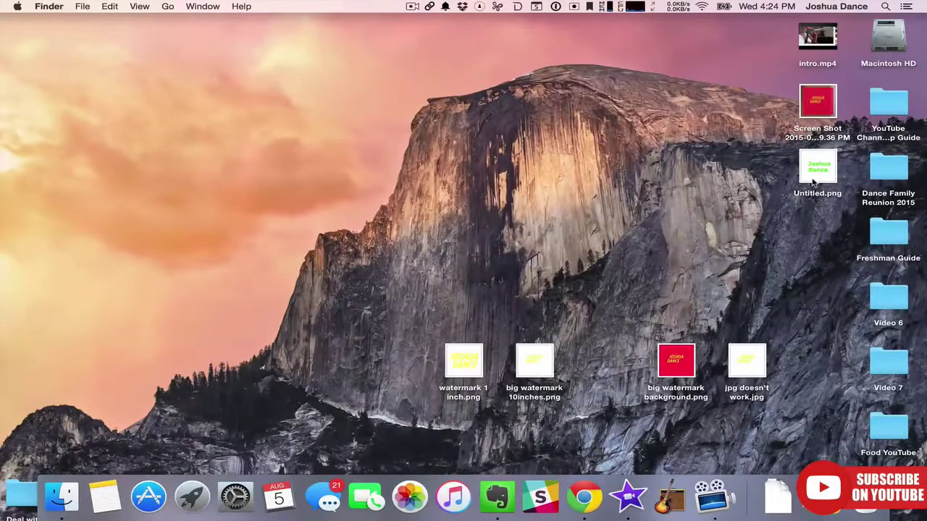
{"action": "left_click", "coordinate": [812, 184]}
{"action": "key", "text": "space"}
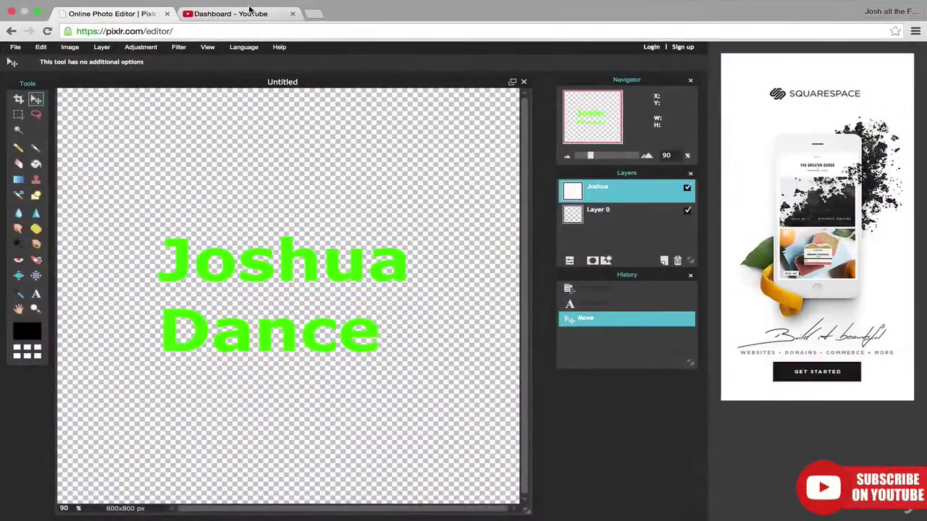
Switch to YouTube and open the channel's Branding settings in Creator Studio.
{"action": "left_click", "coordinate": [249, 12]}
{"action": "left_click", "coordinate": [896, 56]}
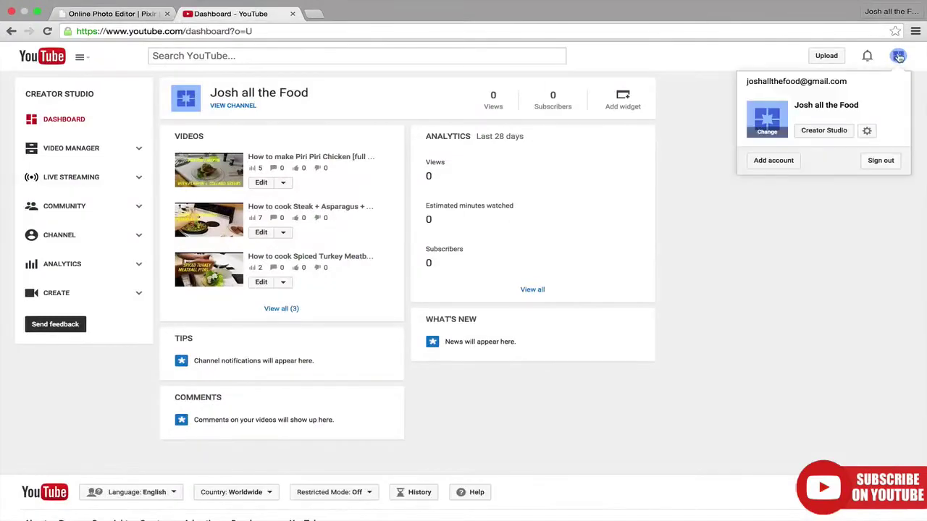
{"action": "left_click", "coordinate": [824, 133]}
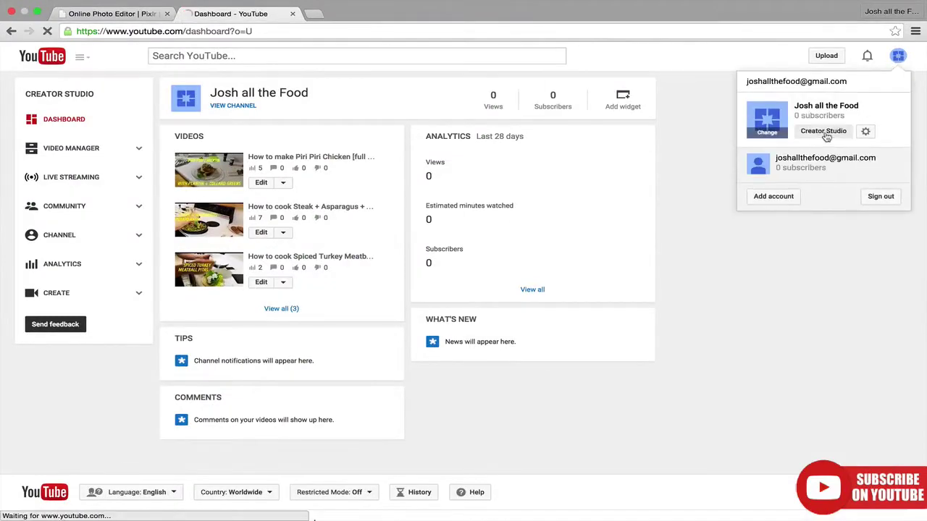
{"action": "left_click", "coordinate": [78, 238]}
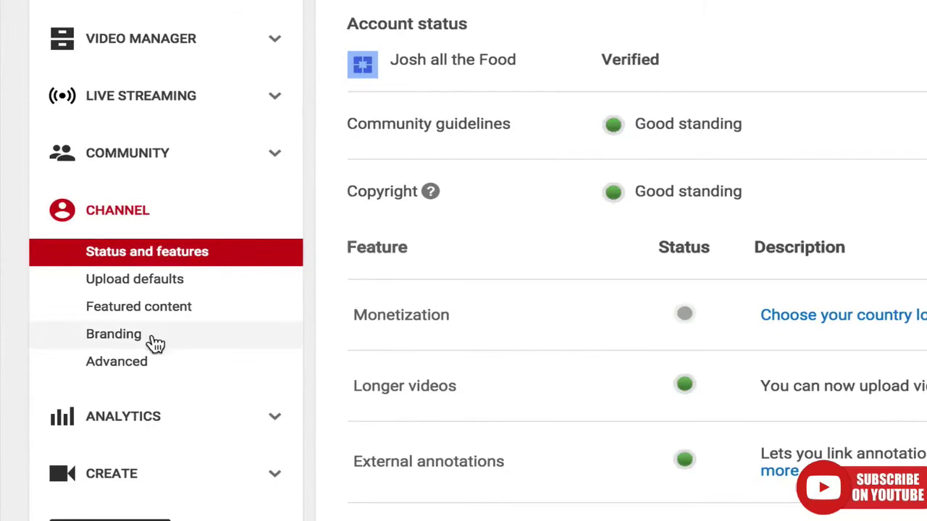
{"action": "left_click", "coordinate": [133, 338]}
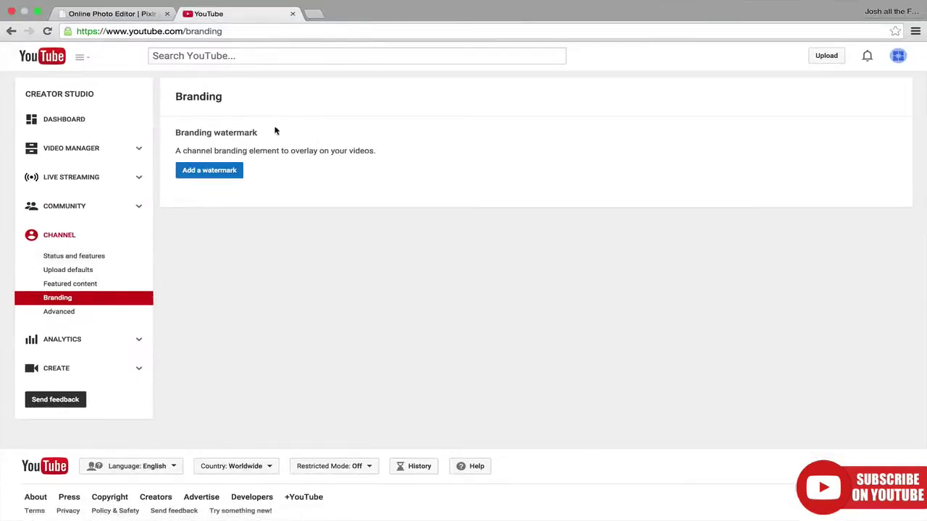
Upload Untitled.png as the channel's branding watermark and save it.
{"action": "left_click", "coordinate": [208, 175]}
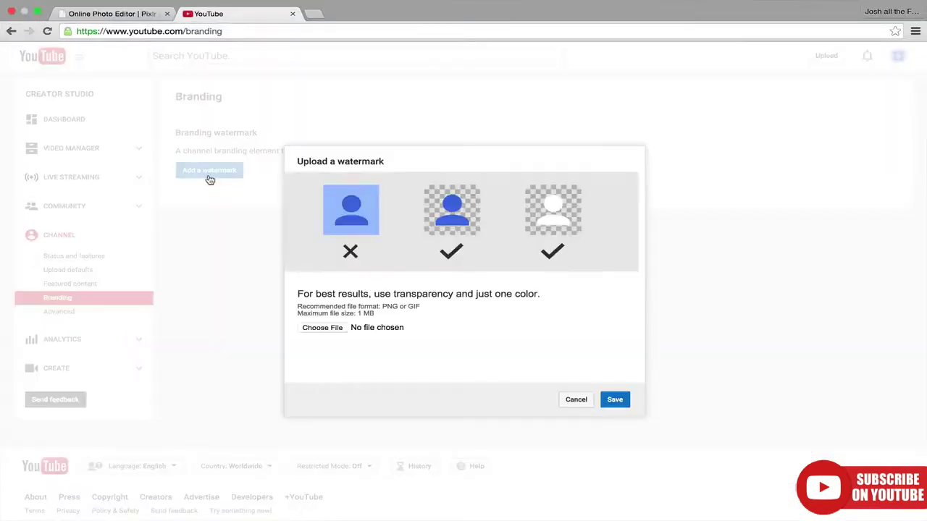
{"action": "left_click", "coordinate": [322, 328]}
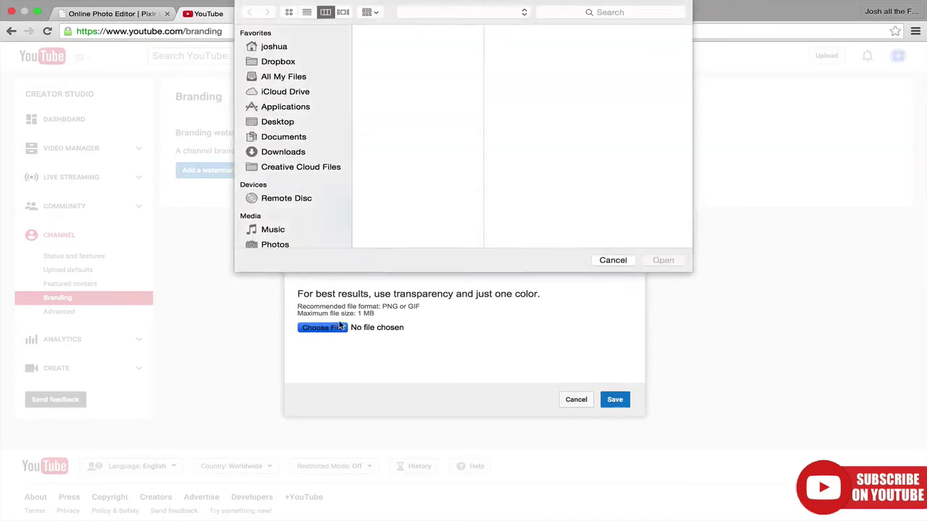
{"action": "double_click", "coordinate": [391, 125]}
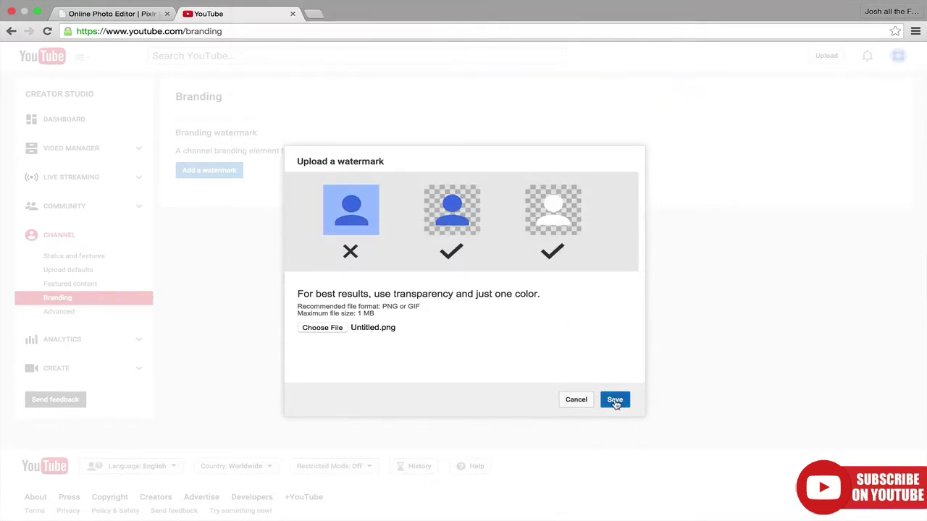
{"action": "left_click", "coordinate": [615, 400]}
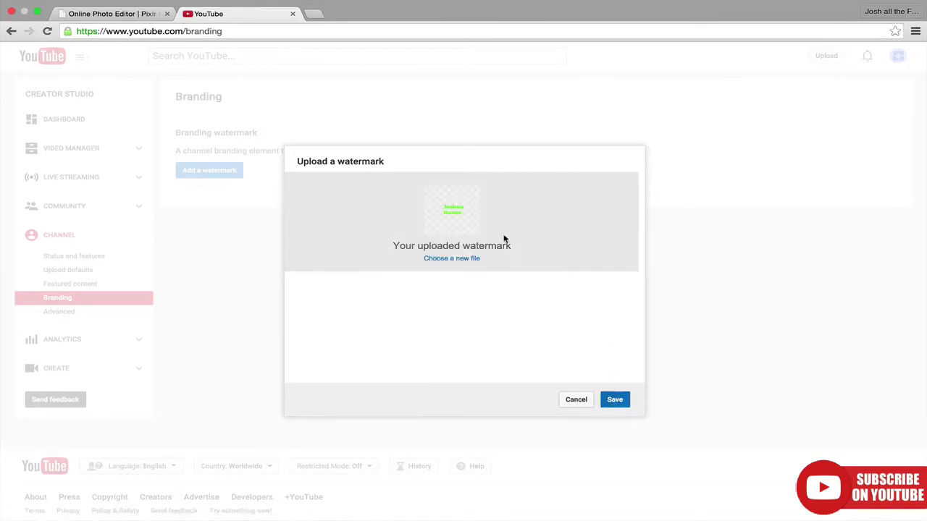
{"action": "left_click", "coordinate": [614, 400]}
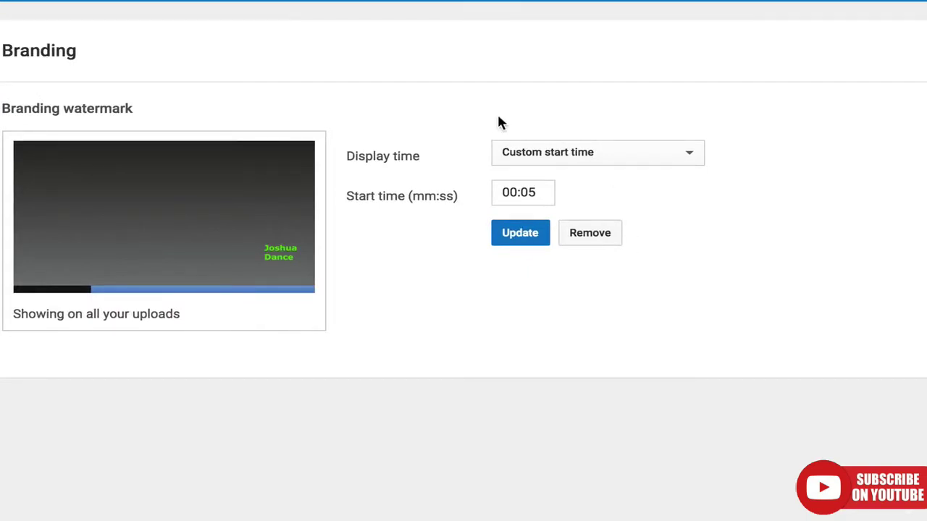
Check the watermark's display time options and update the branding with a custom start time of 00:05.
{"action": "left_click", "coordinate": [627, 152]}
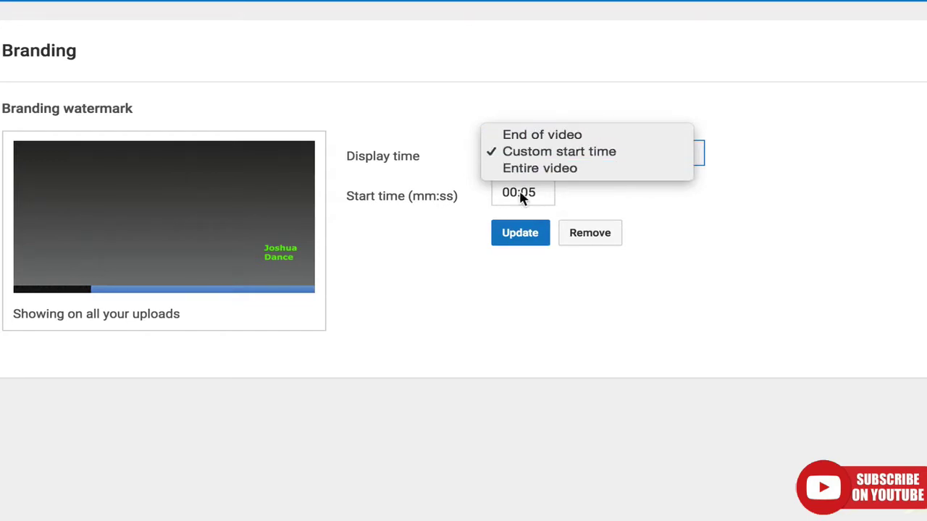
{"action": "left_click", "coordinate": [690, 248]}
{"action": "left_click", "coordinate": [531, 236]}
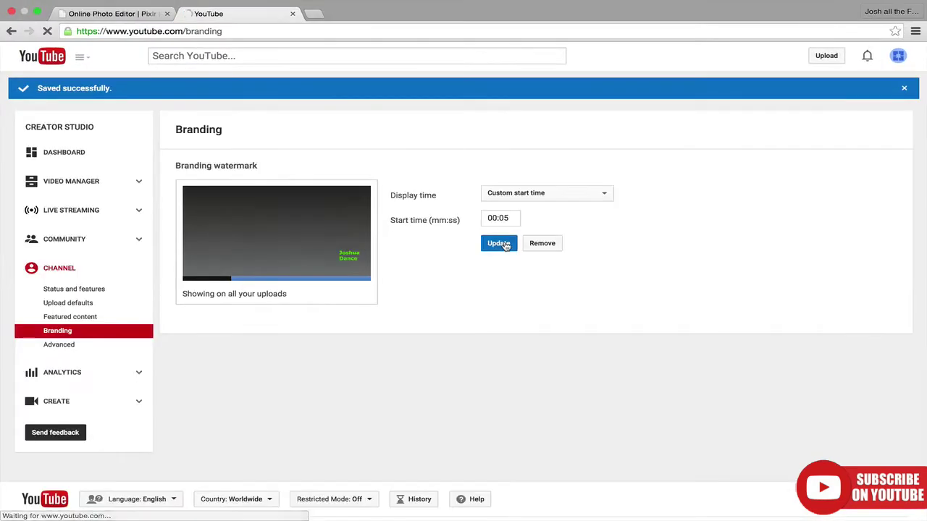
Open the Steak + Asparagus + Potato Hash video from the channel's video list to check the watermark.
{"action": "left_click", "coordinate": [80, 180]}
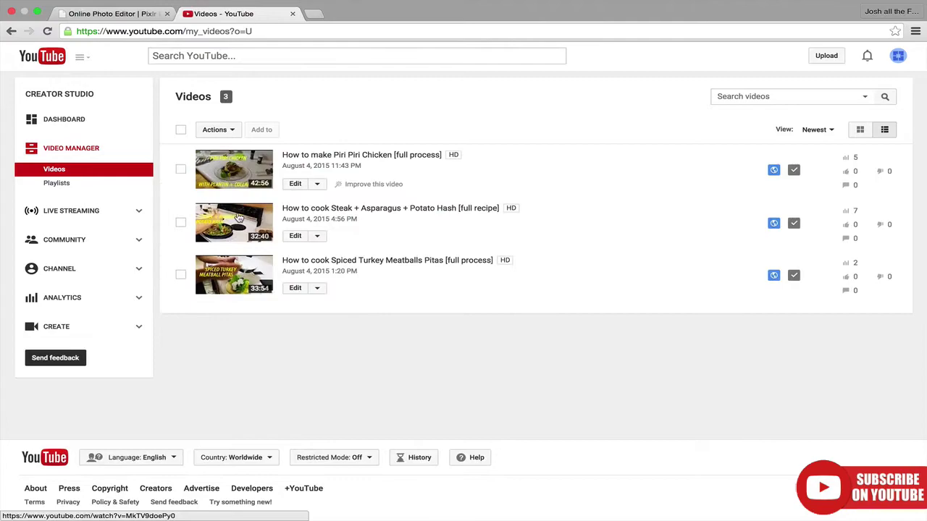
{"action": "left_click", "coordinate": [239, 218]}
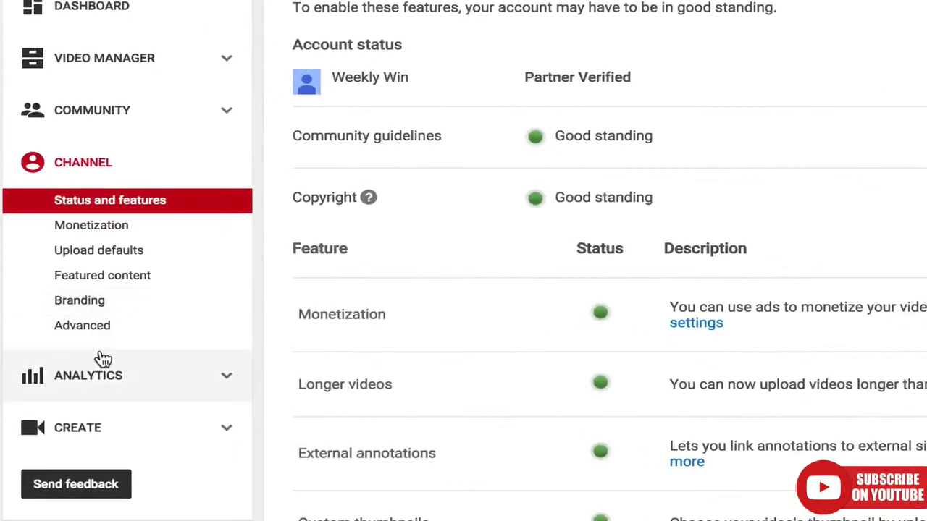
Open the Weekly Win channel's annotations analytics report and break the clicks down by annotation type.
{"action": "left_click", "coordinate": [99, 375]}
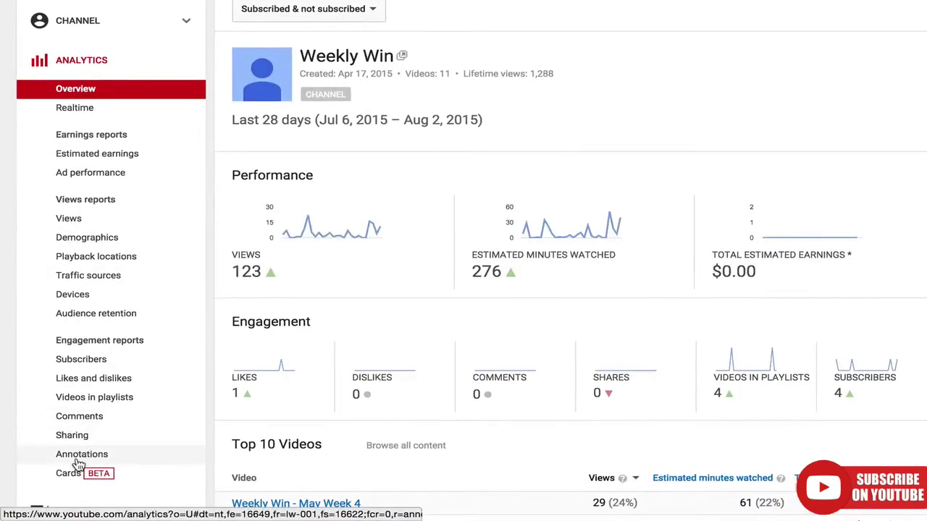
{"action": "left_click", "coordinate": [78, 456]}
{"action": "scroll", "coordinate": [471, 362], "scroll_direction": "down", "scroll_amount": 5}
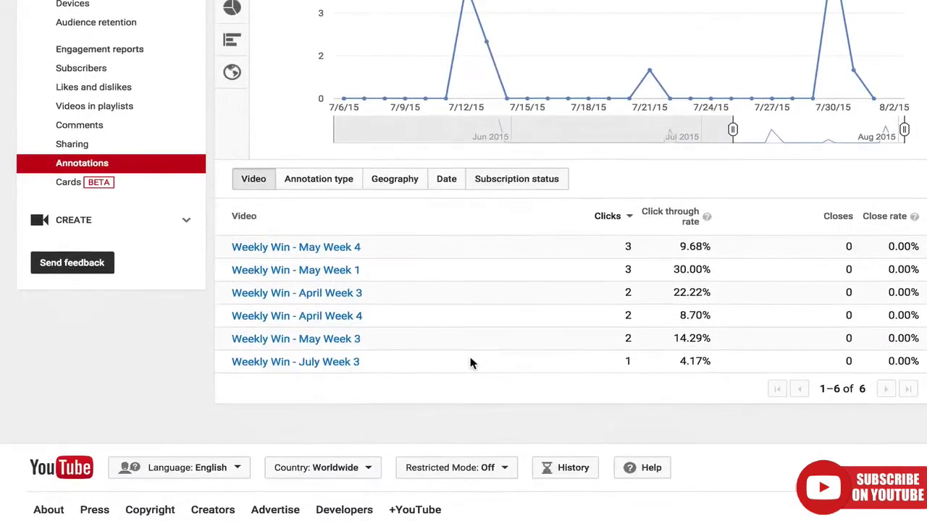
{"action": "left_click", "coordinate": [313, 186]}
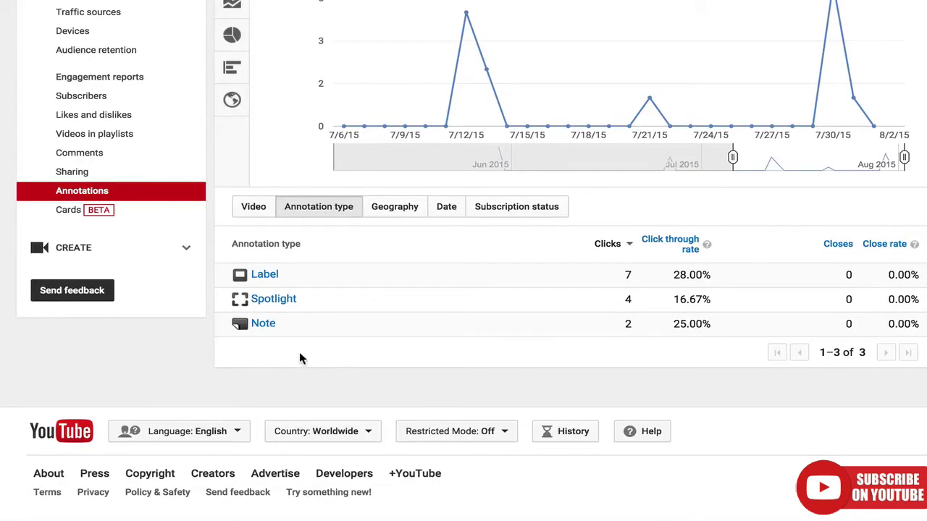